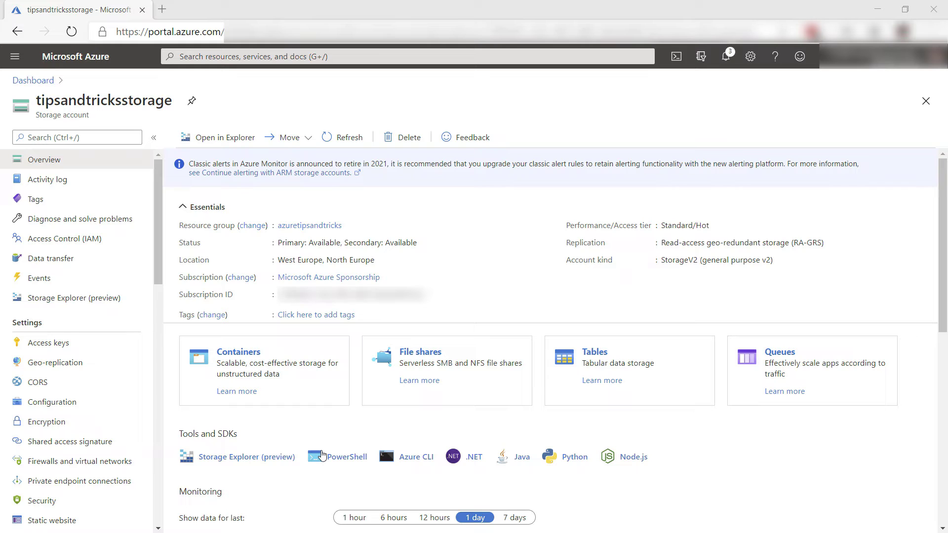
scroll(120, 416, "down", 1)
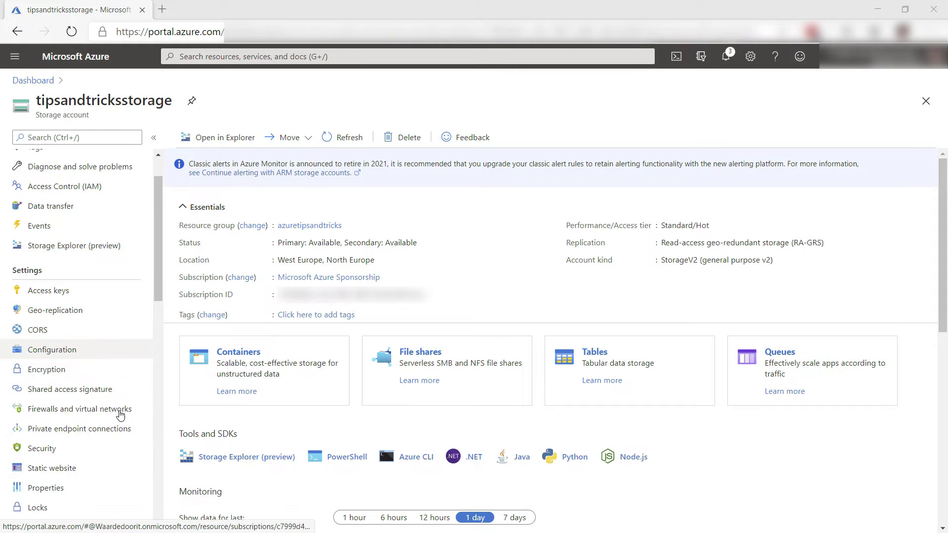
scroll(120, 417, "down", 4)
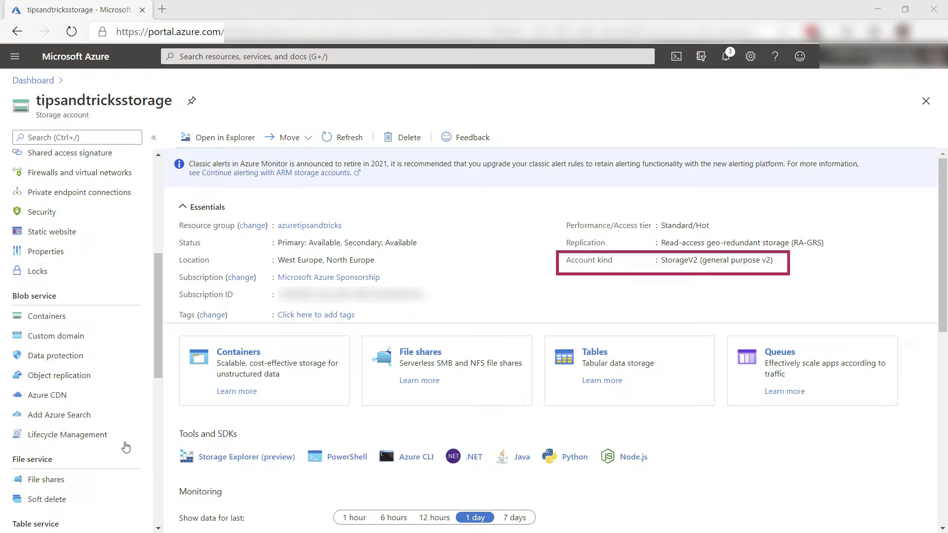
Step: Open Lifecycle Management for the tipsandtricksstorage account
left_click(119, 439)
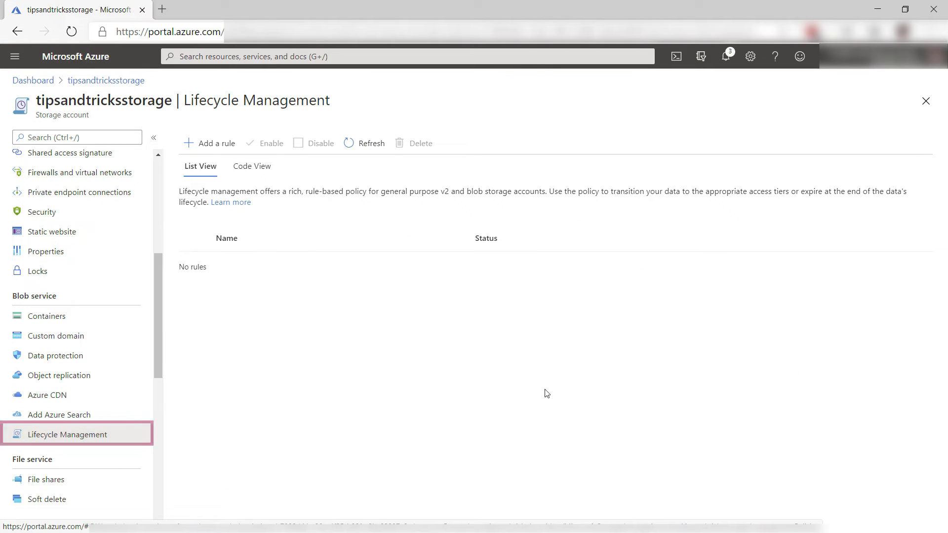
Step: Add a rule named 'myrule' scoped to blobs limited by filters
left_click(219, 150)
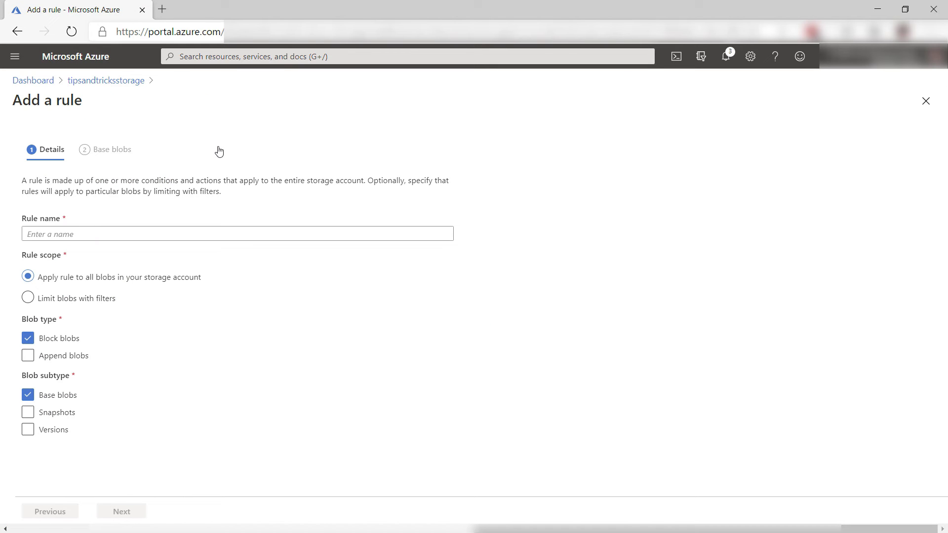
left_click(361, 234)
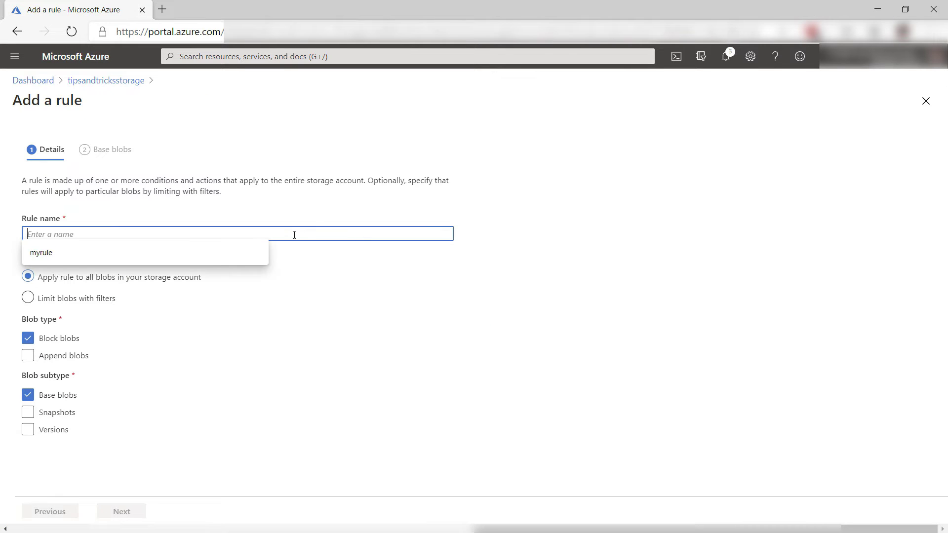
left_click(222, 248)
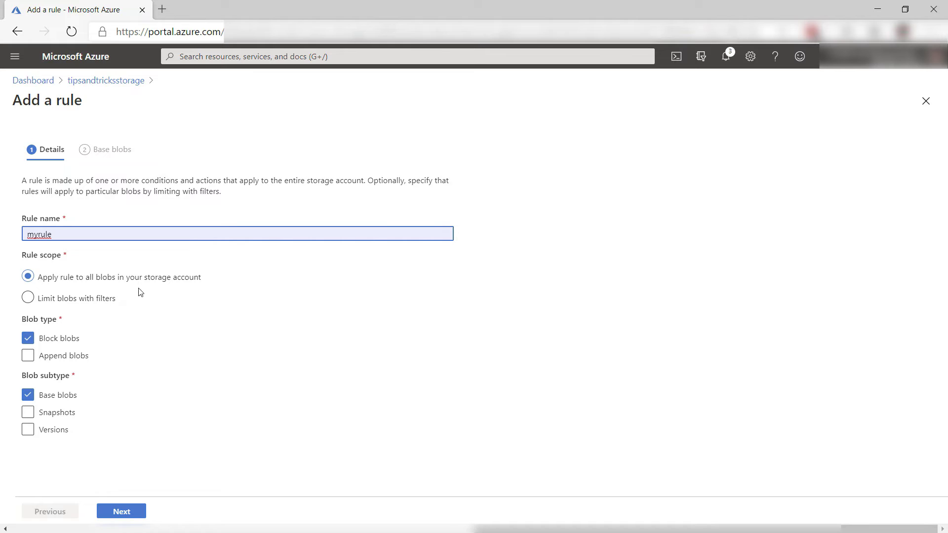
left_click(109, 300)
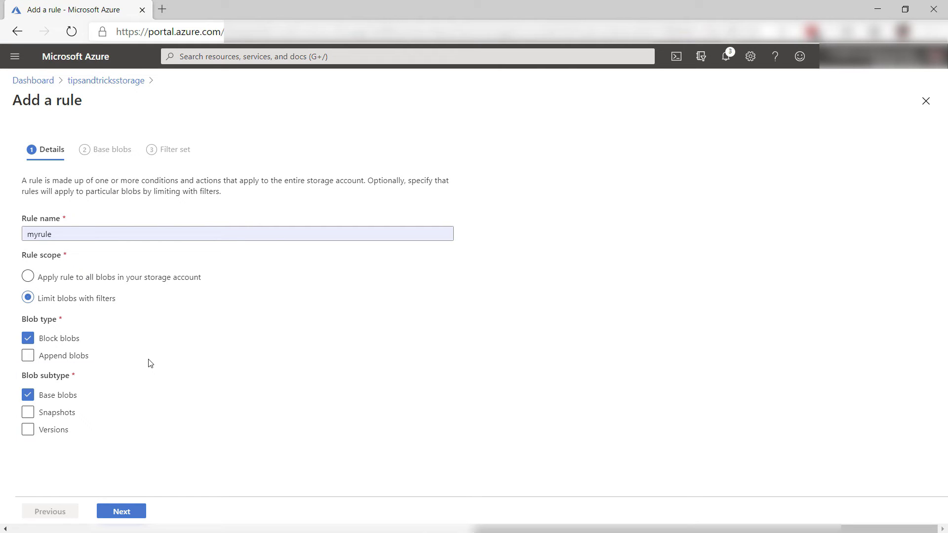
left_click(119, 511)
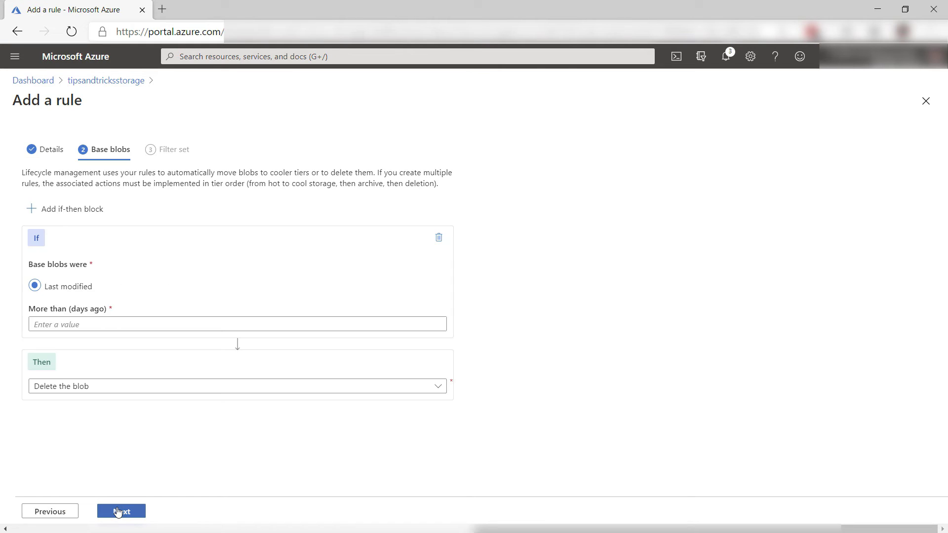
Step: Move base blobs last modified more than 20 days ago to cool storage
left_click(182, 323)
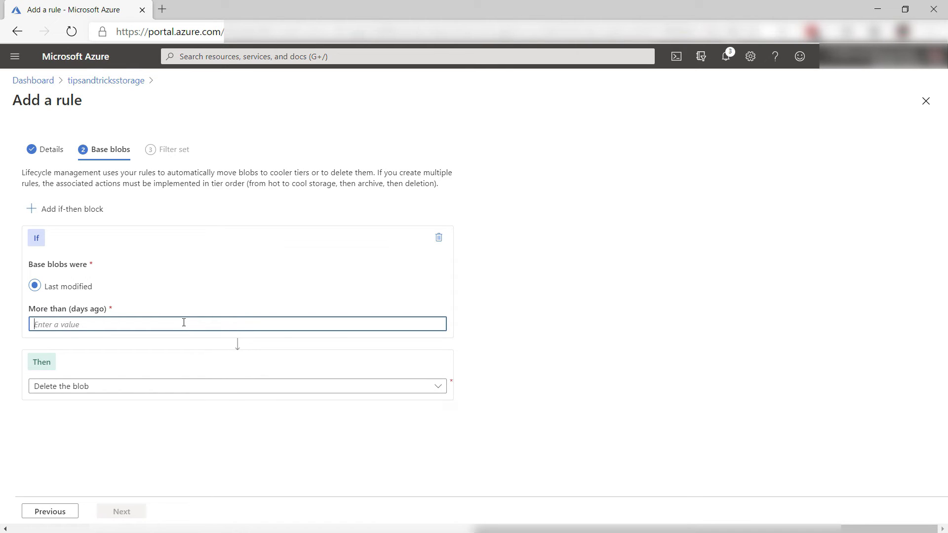
type("20")
left_click(422, 387)
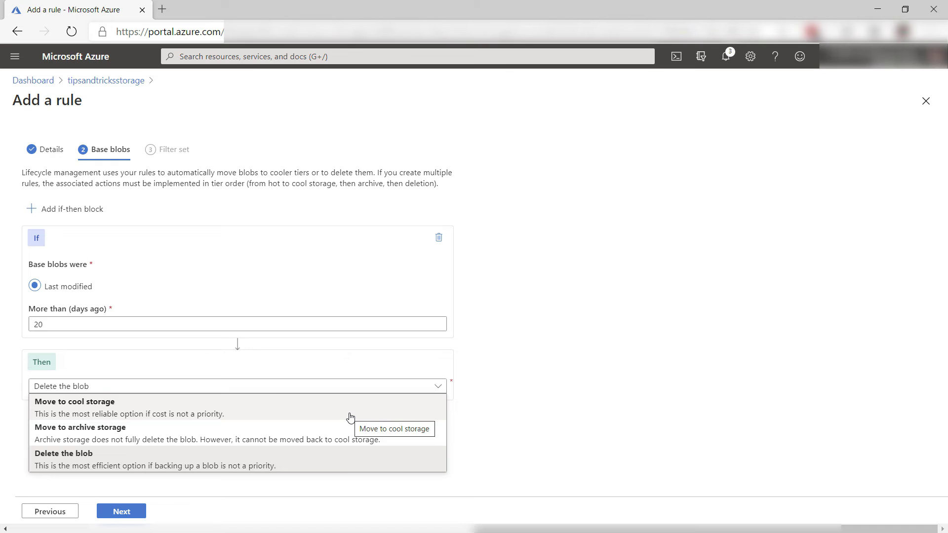
left_click(350, 418)
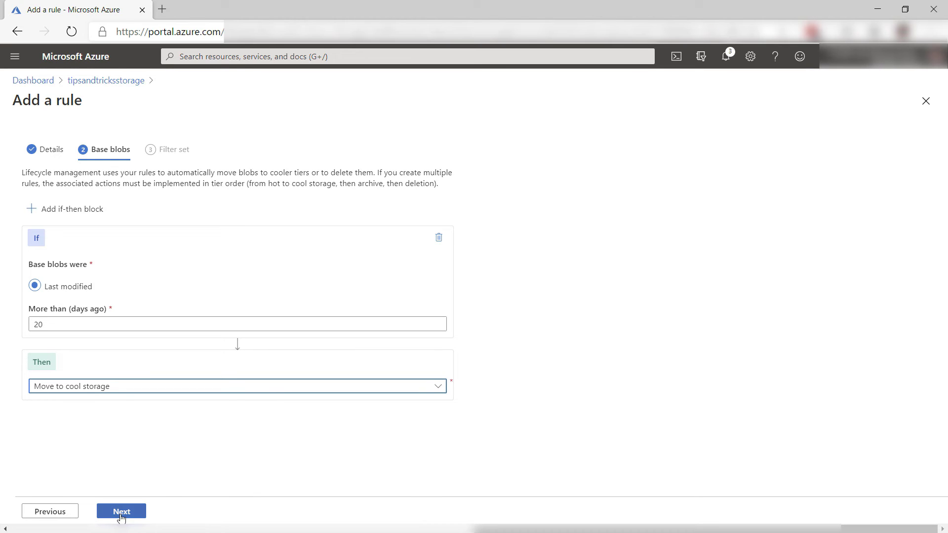
left_click(121, 512)
Step: Restrict myrule to the '/logs' prefix and add the rule
left_click(204, 222)
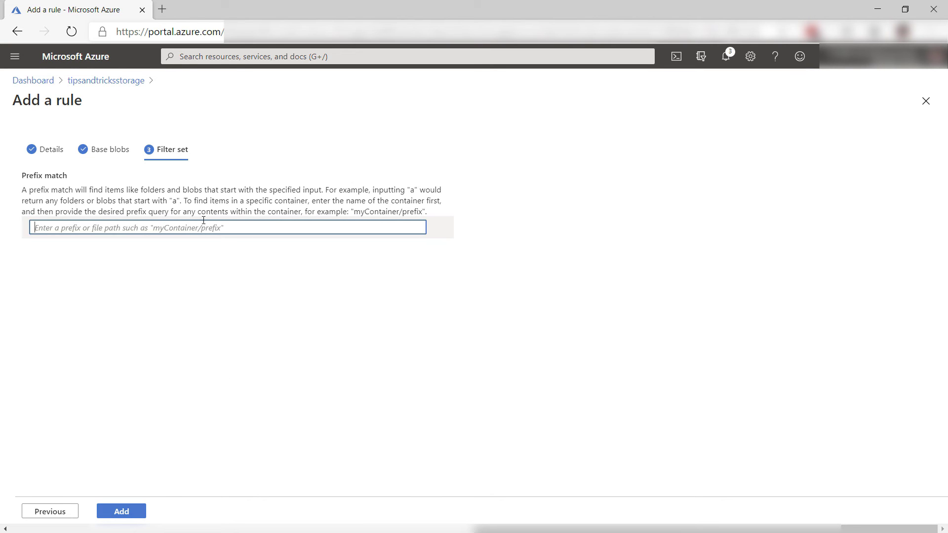
type("/logs")
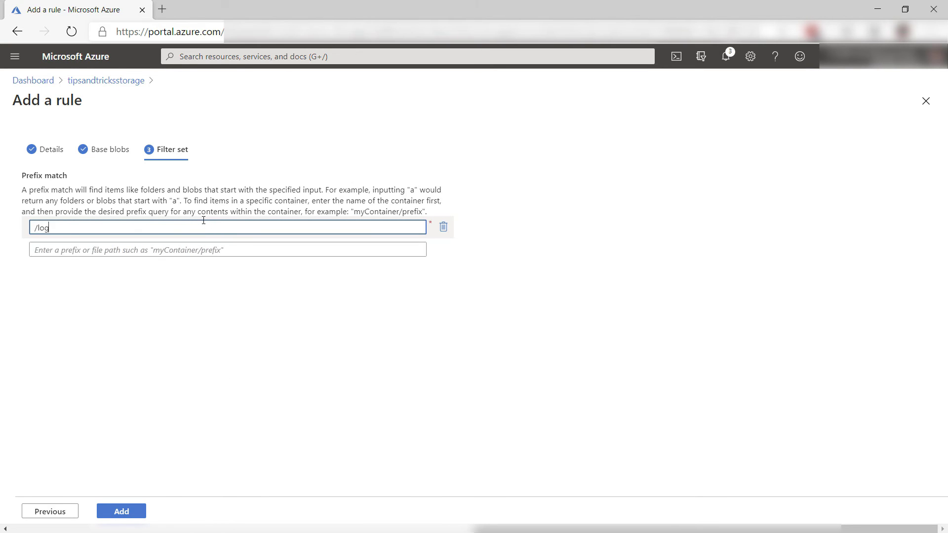
left_click(230, 215)
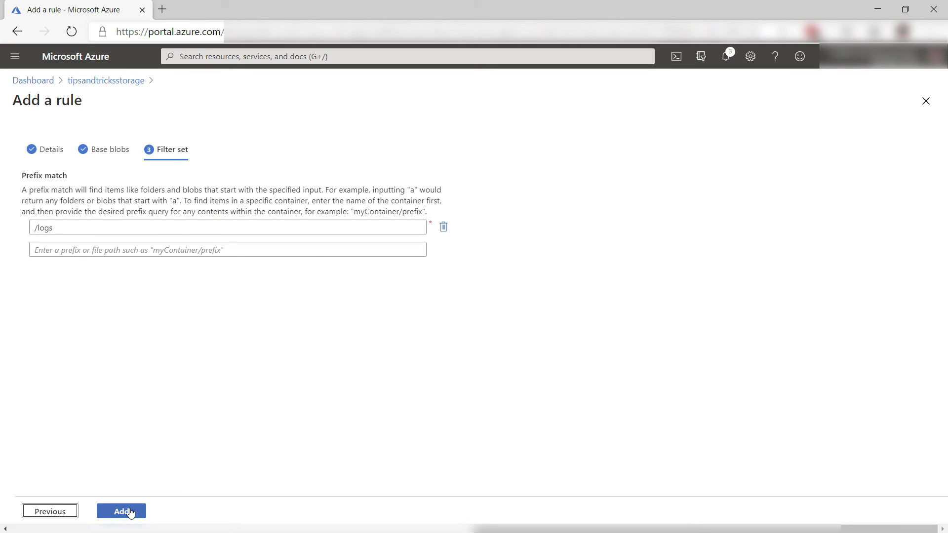
left_click(130, 513)
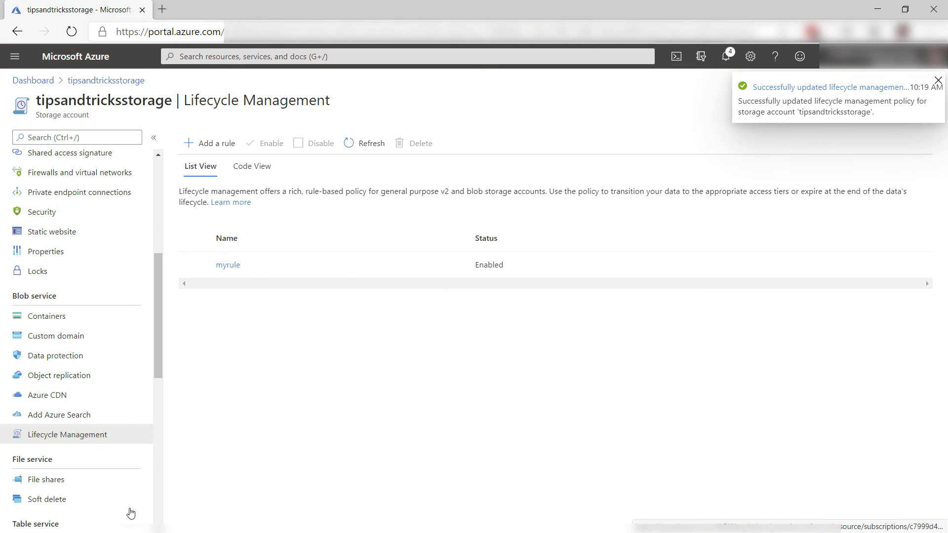